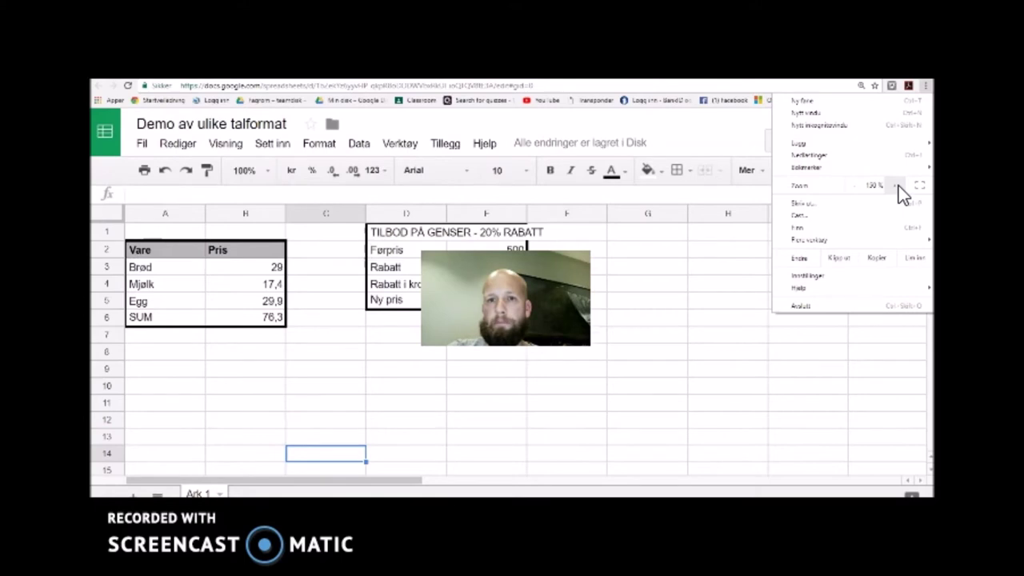
Enlarge the browser page zoom to 175 %
left_click(898, 186)
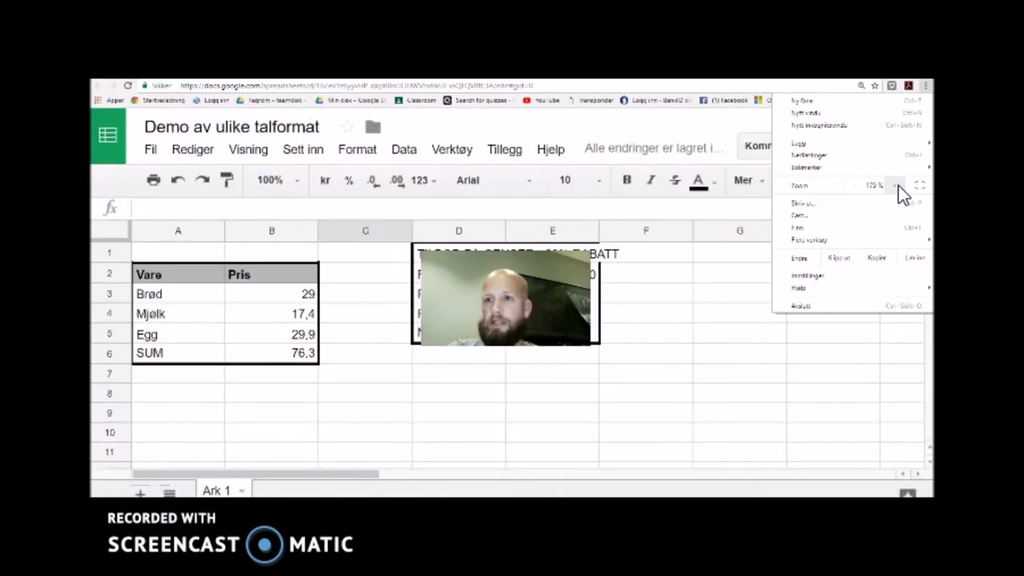
left_click(925, 85)
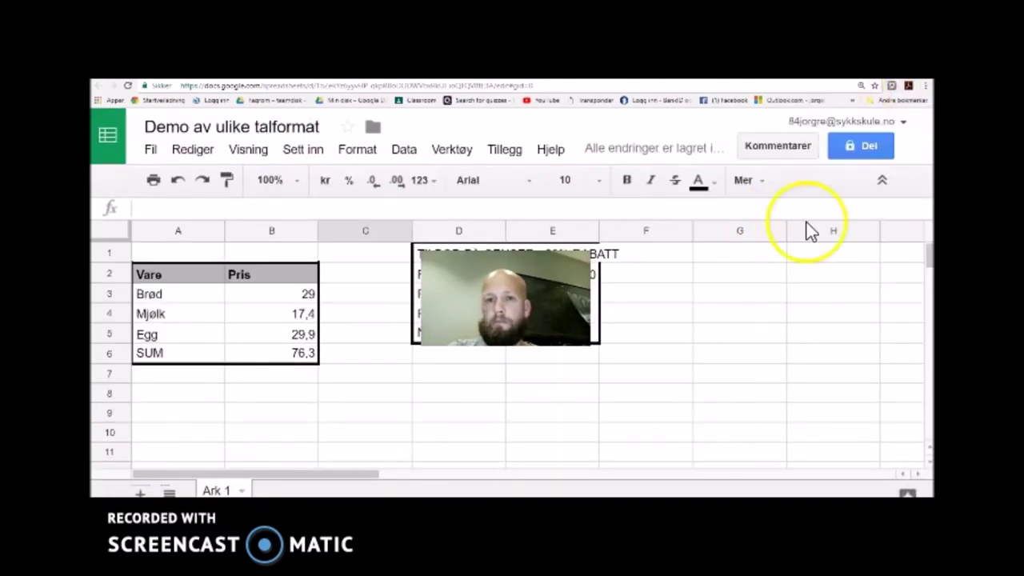
left_click_drag(573, 292, 354, 419)
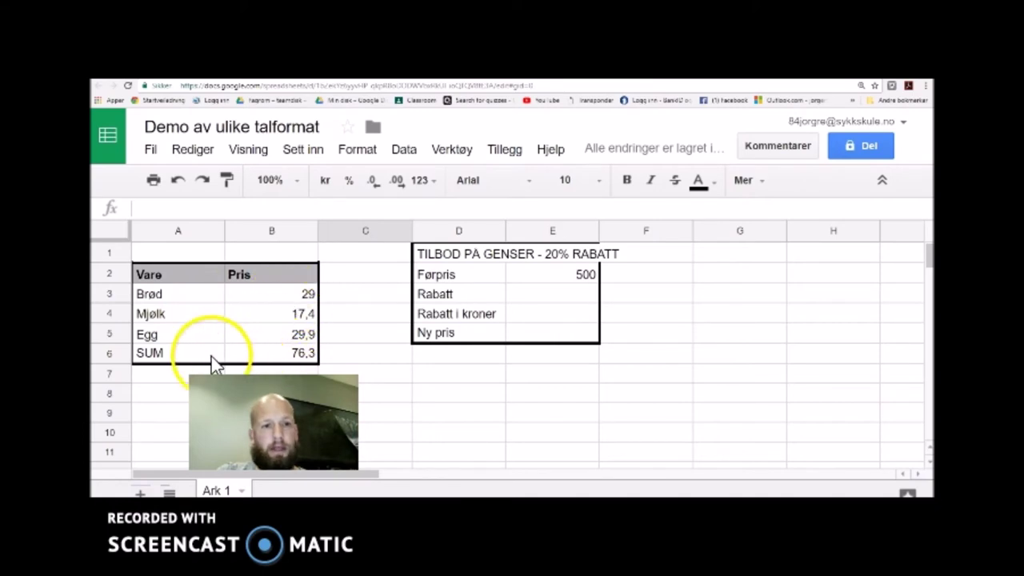
Look through the values in the Pris column of the grocery table, including the SUM cell
left_click(276, 354)
left_click(277, 332)
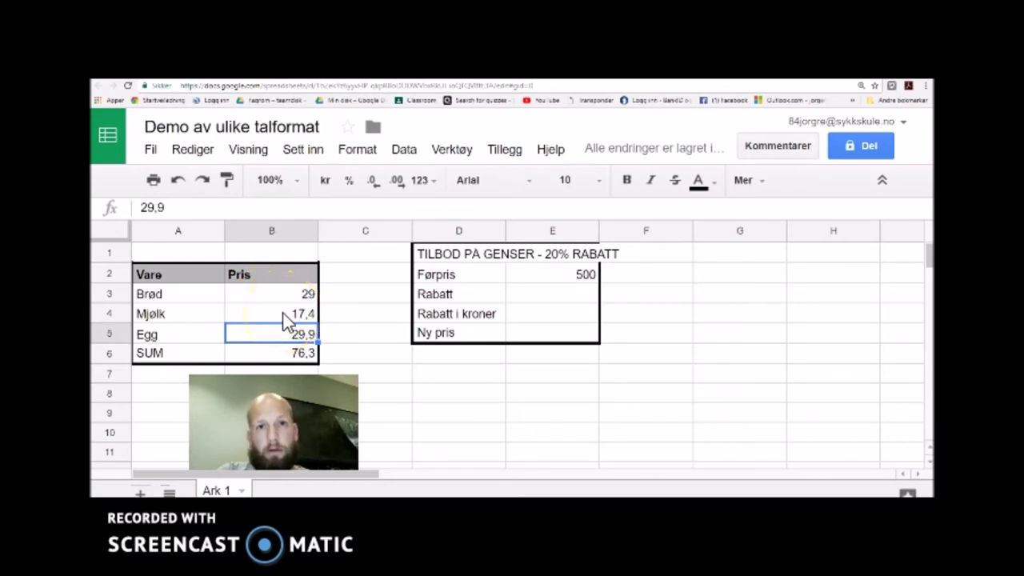
left_click(286, 317)
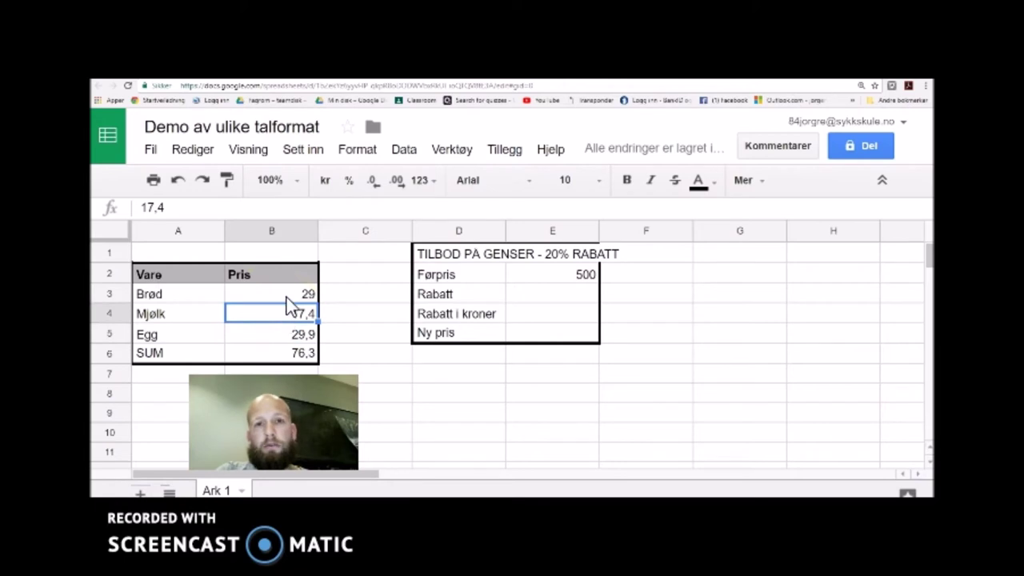
left_click(286, 298)
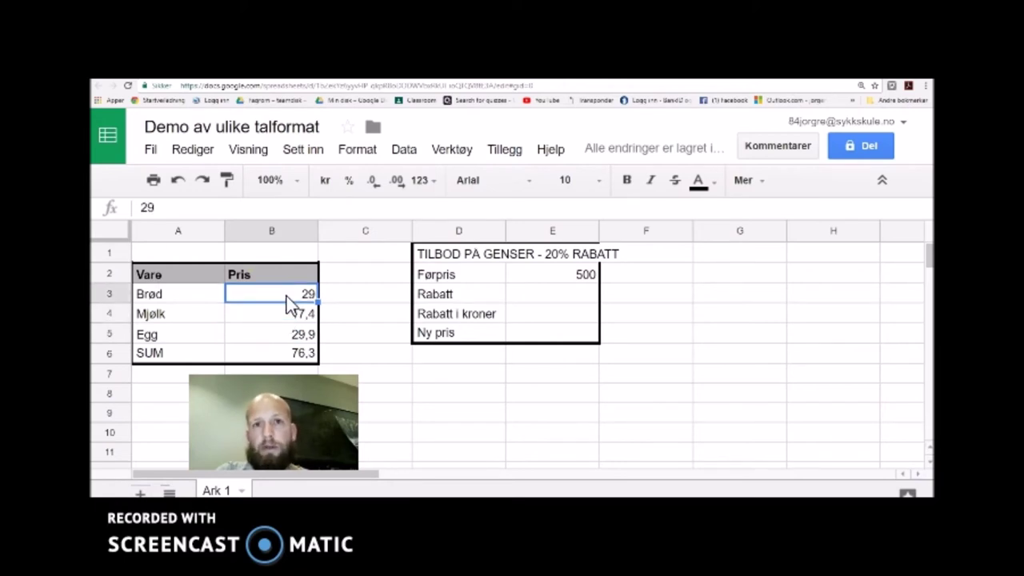
left_click(285, 297)
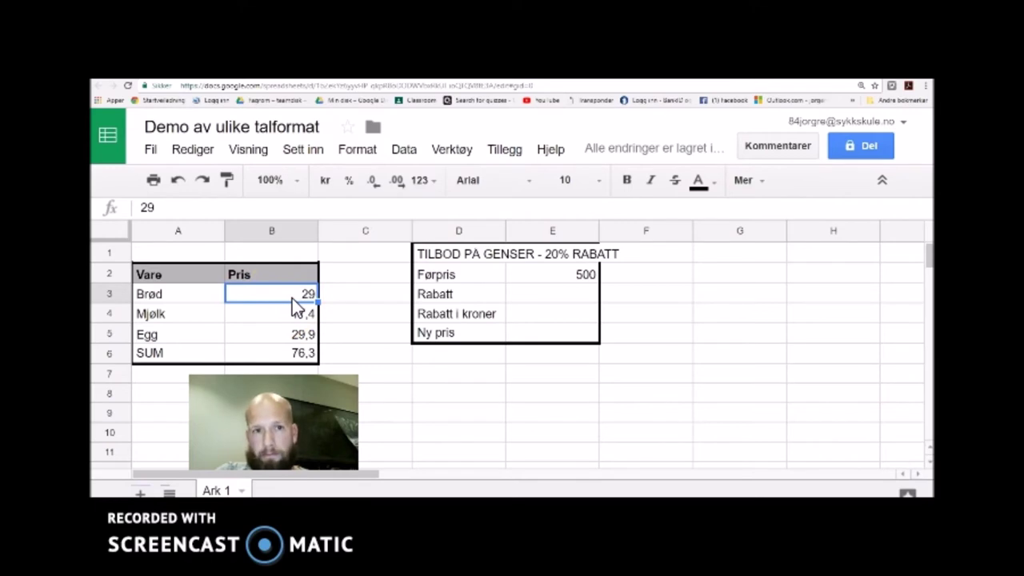
left_click(287, 297)
left_click(290, 316)
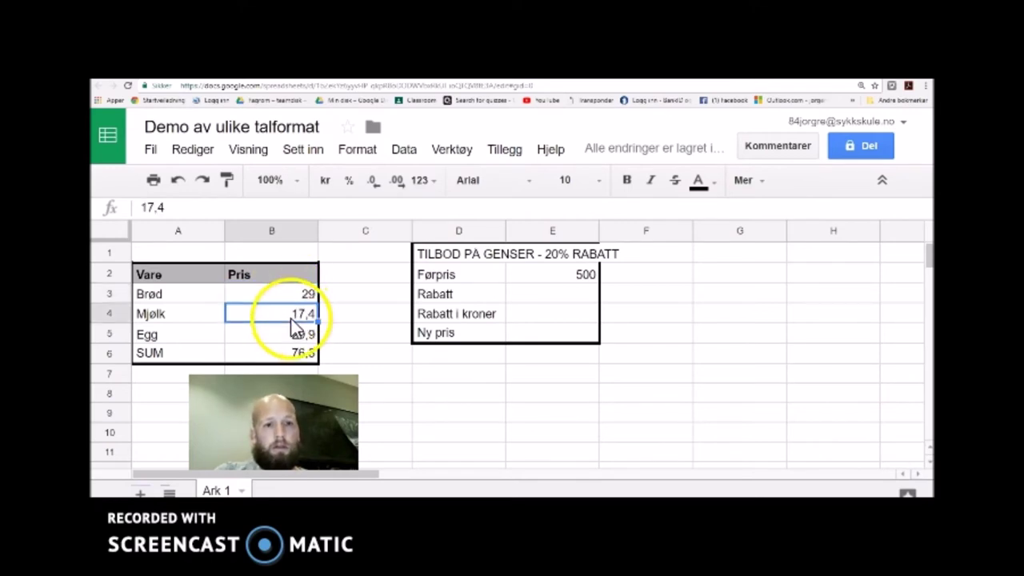
left_click(292, 294)
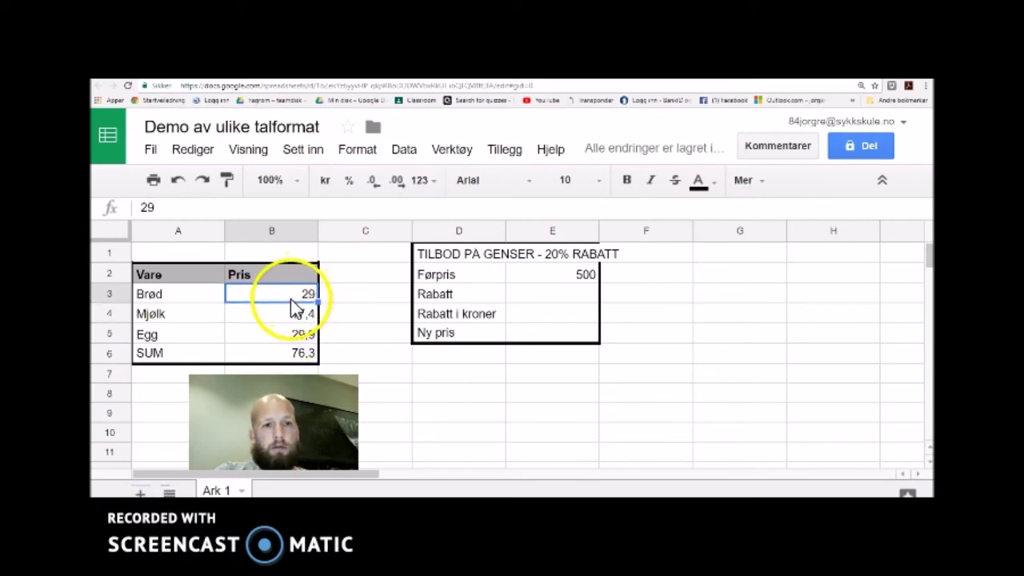
left_click(288, 312)
Format all prices in B3:B6, including the SUM, as currency in kroner
left_click(284, 294)
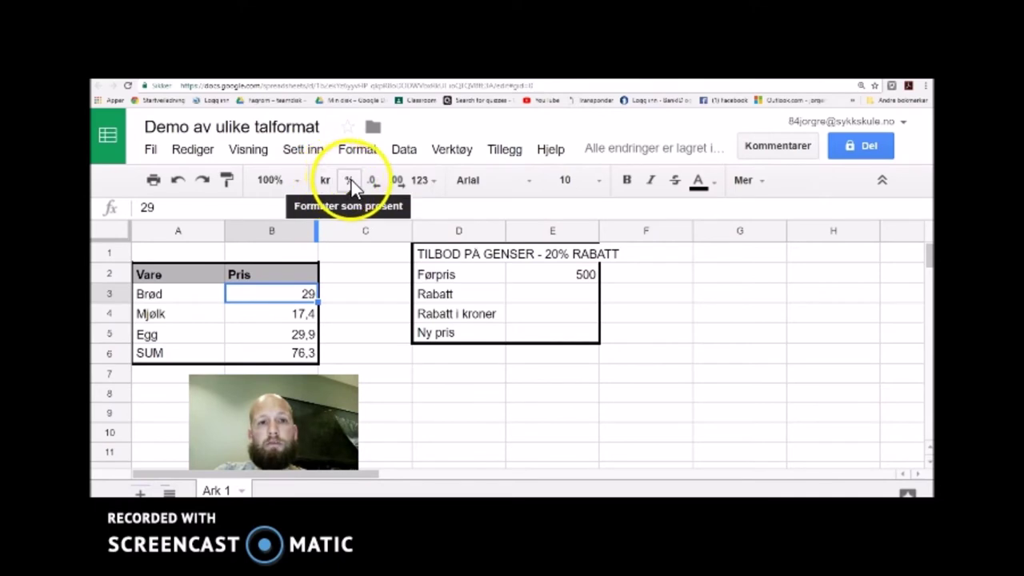
left_click(433, 182)
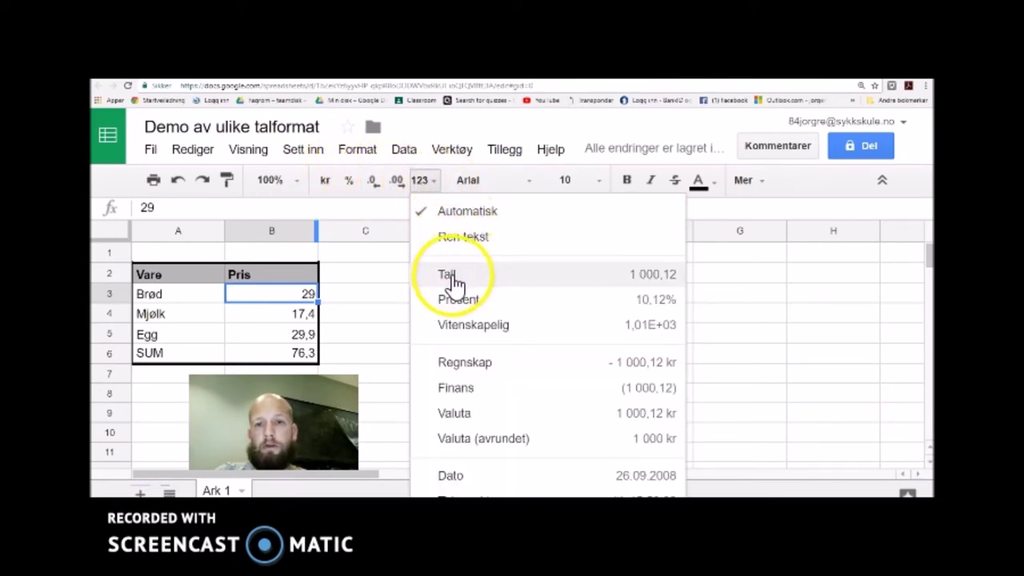
left_click(426, 184)
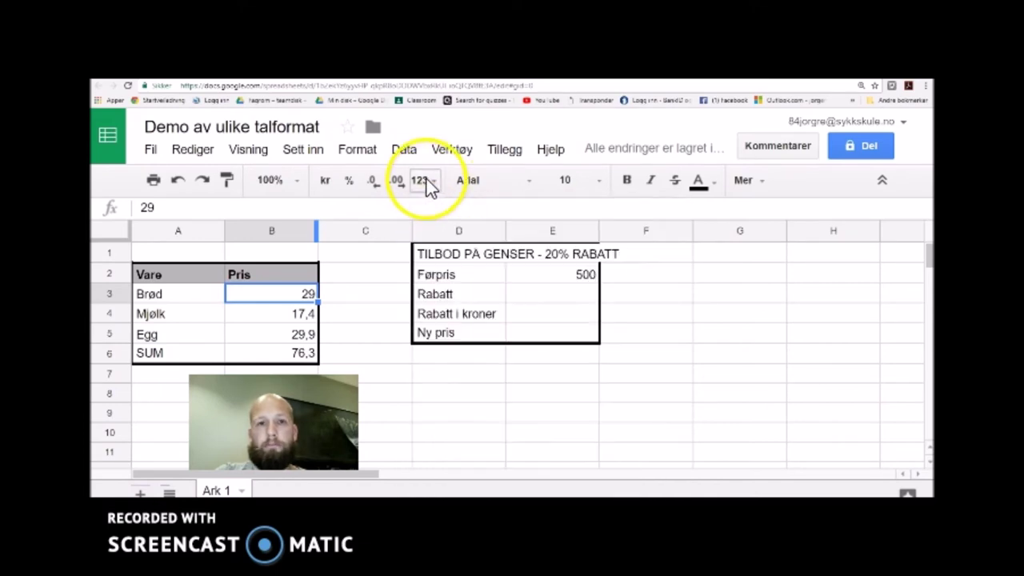
left_click(325, 182)
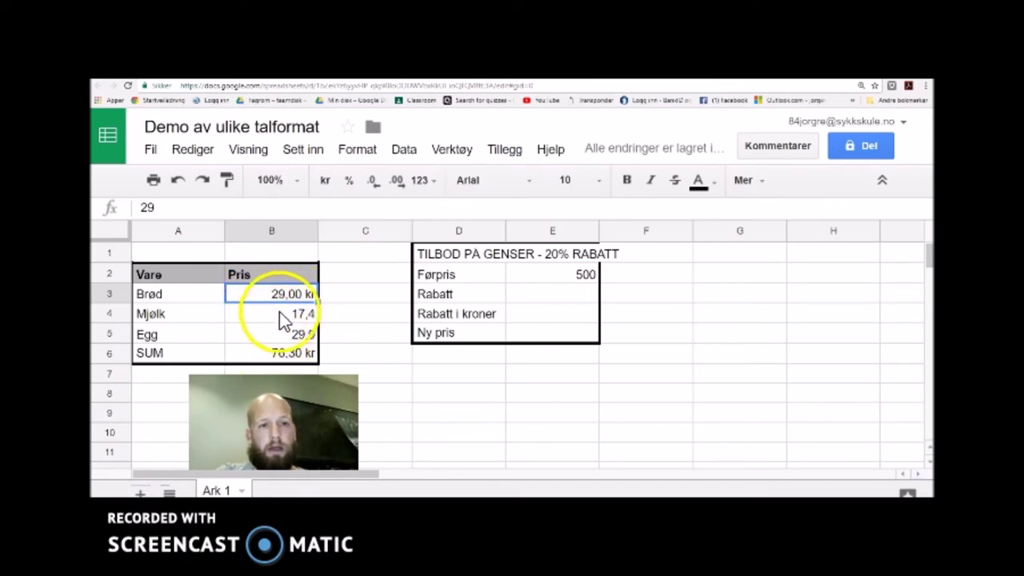
left_click_drag(252, 298, 255, 351)
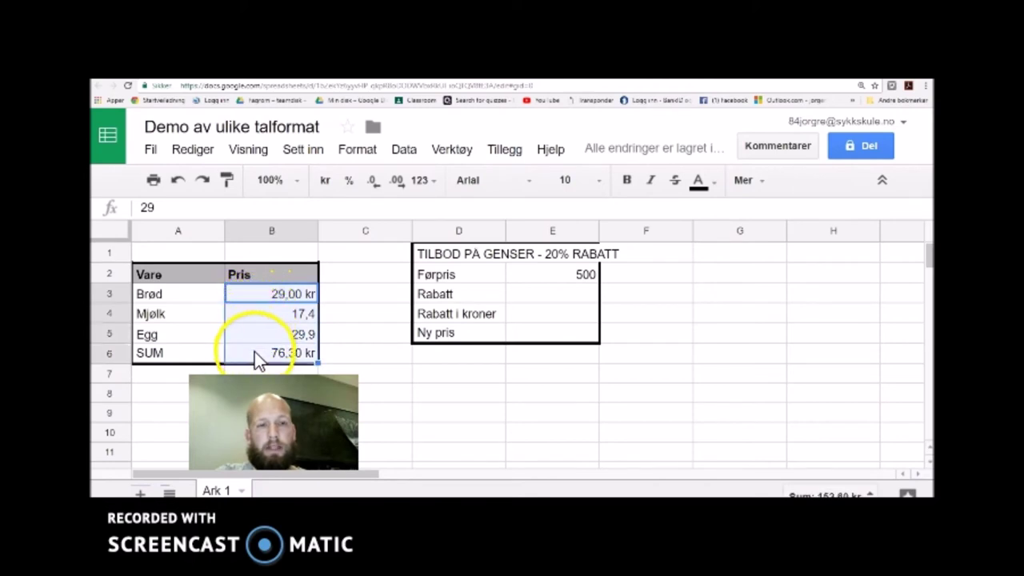
left_click(328, 185)
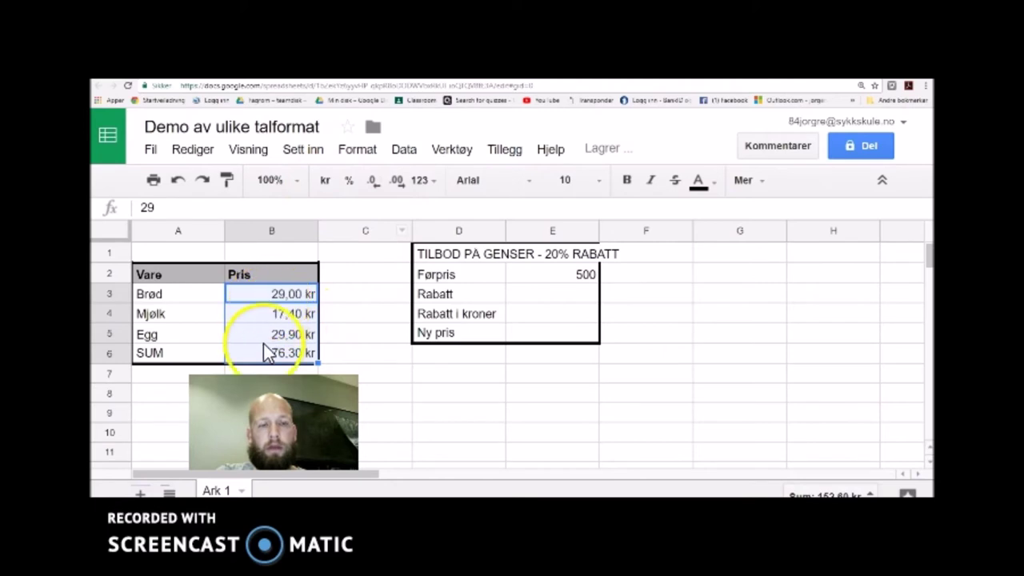
left_click(344, 321)
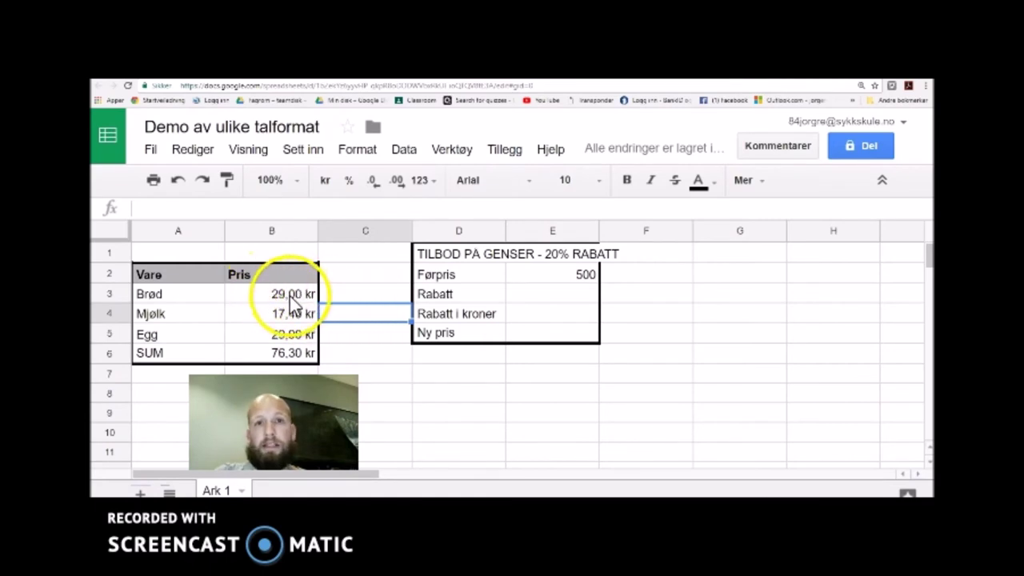
Try the prices in B3:B6 with six decimals, and reduce them to whole kroner without decimals
left_click_drag(264, 293, 263, 359)
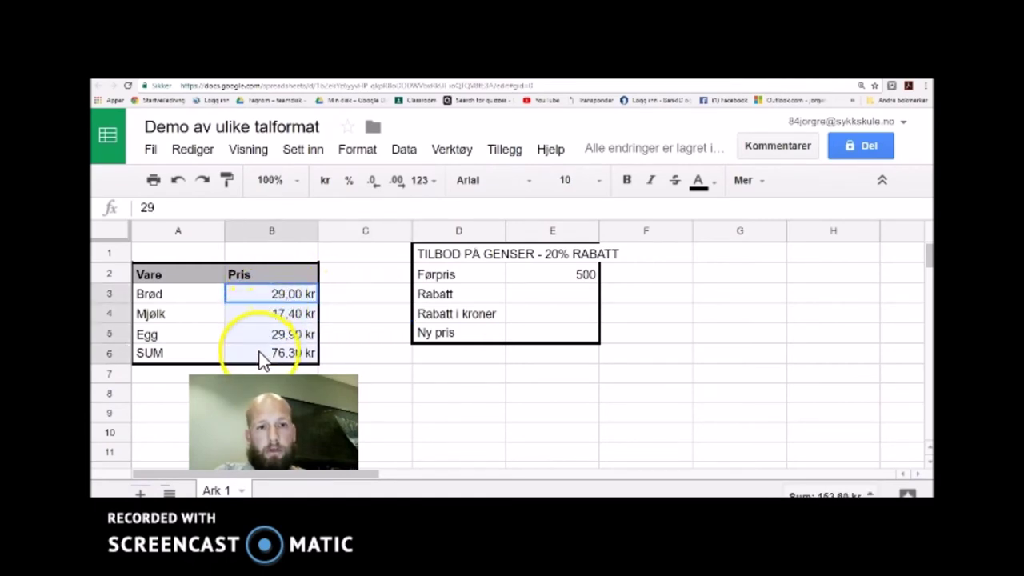
left_click(397, 180)
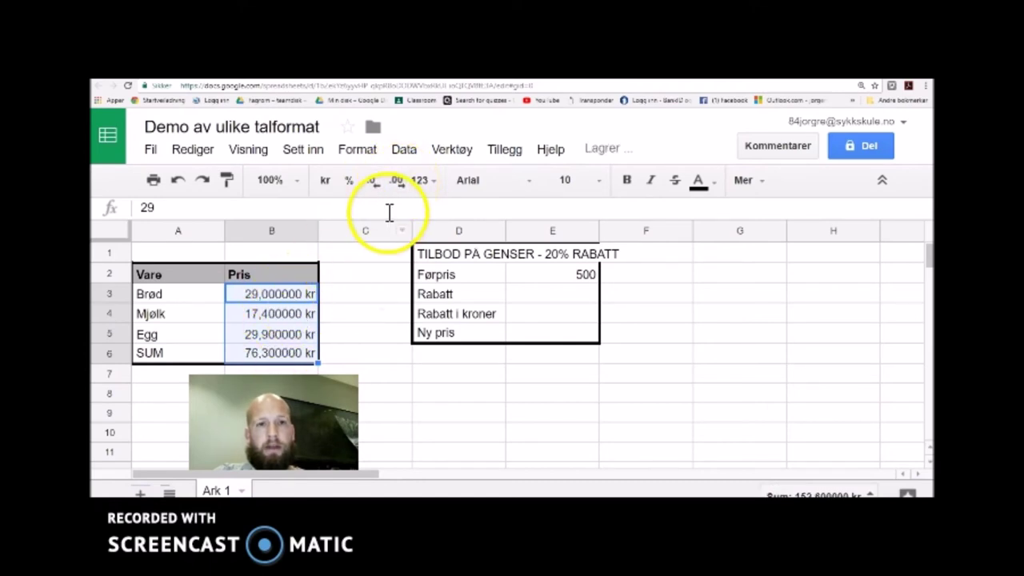
left_click(378, 186)
left_click(378, 186)
left_click(379, 186)
left_click(380, 187)
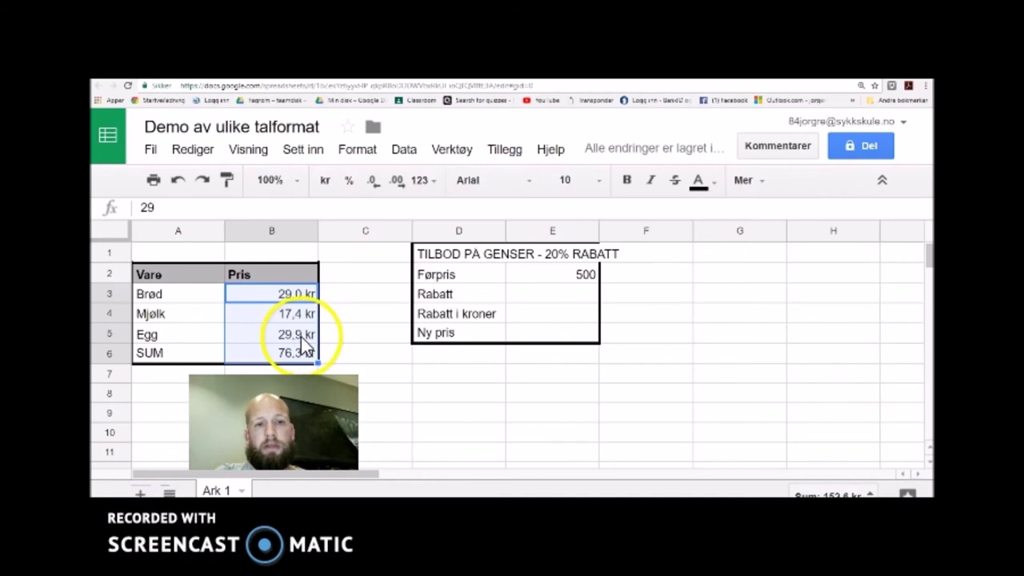
left_click(378, 189)
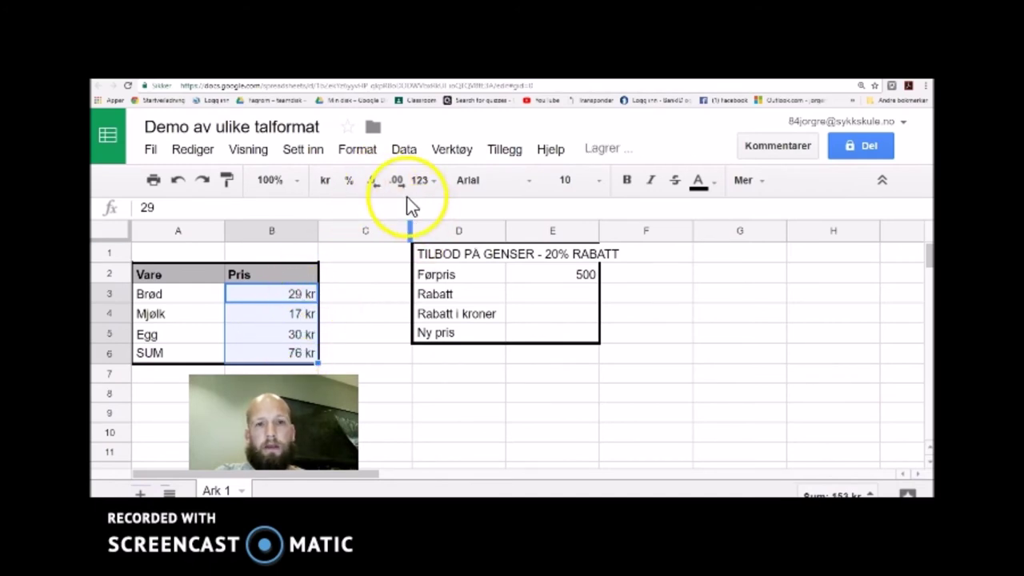
Bring the prices in B3:B6 back to two decimals
left_click(397, 183)
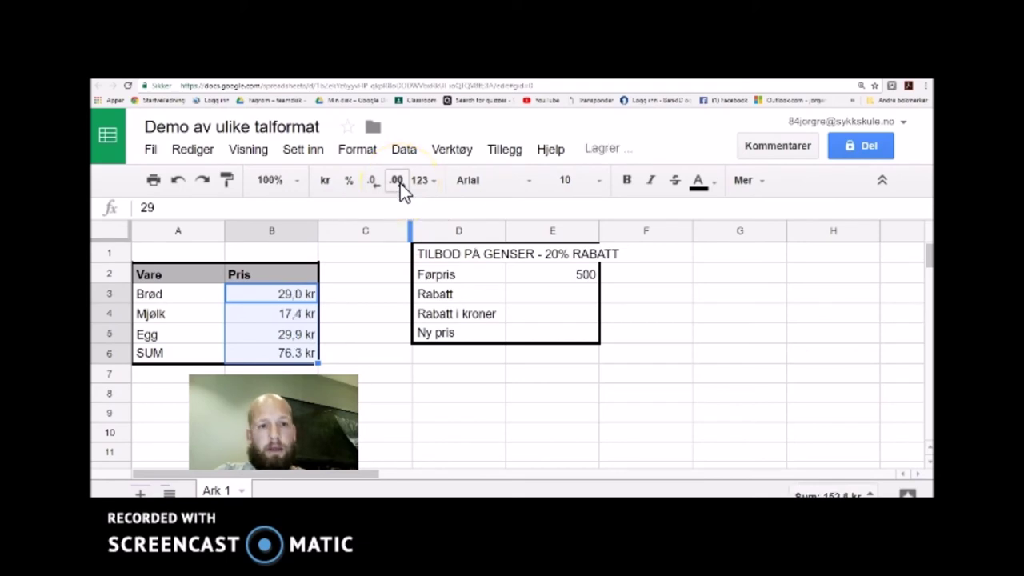
left_click(398, 183)
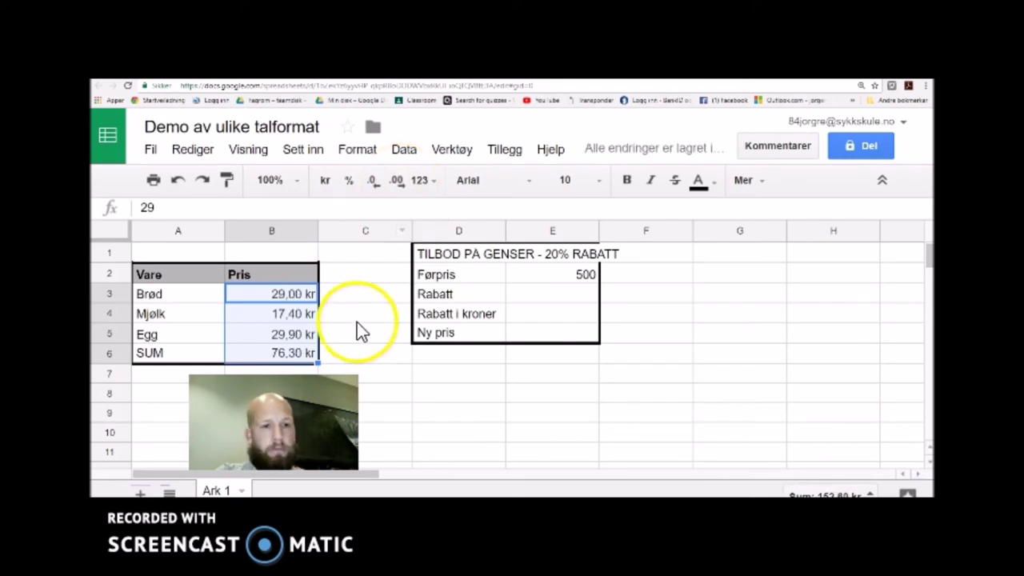
left_click(336, 356)
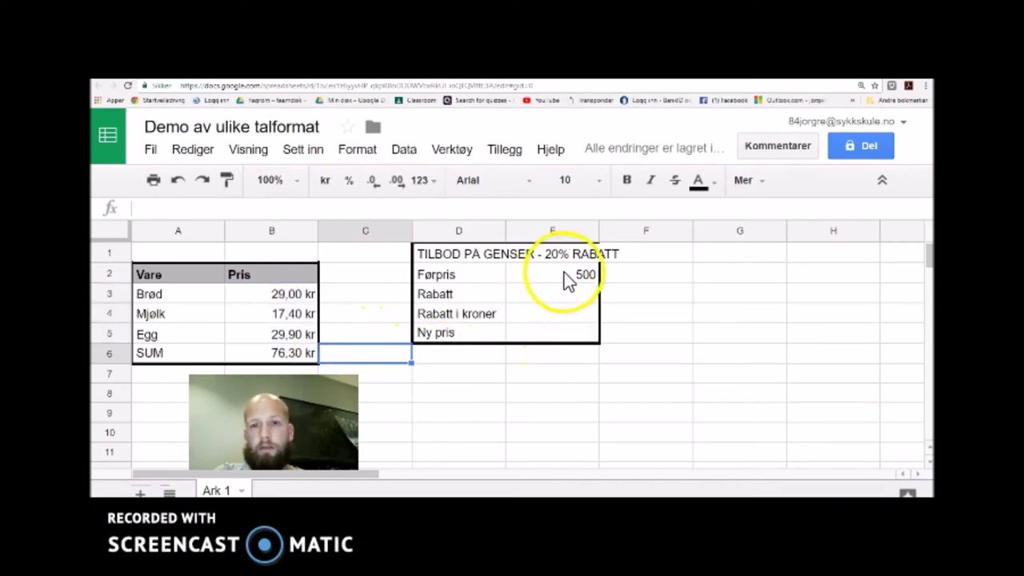
Enter 20% as the Rabatt value in cell E3 of the sweater offer table
left_click(563, 294)
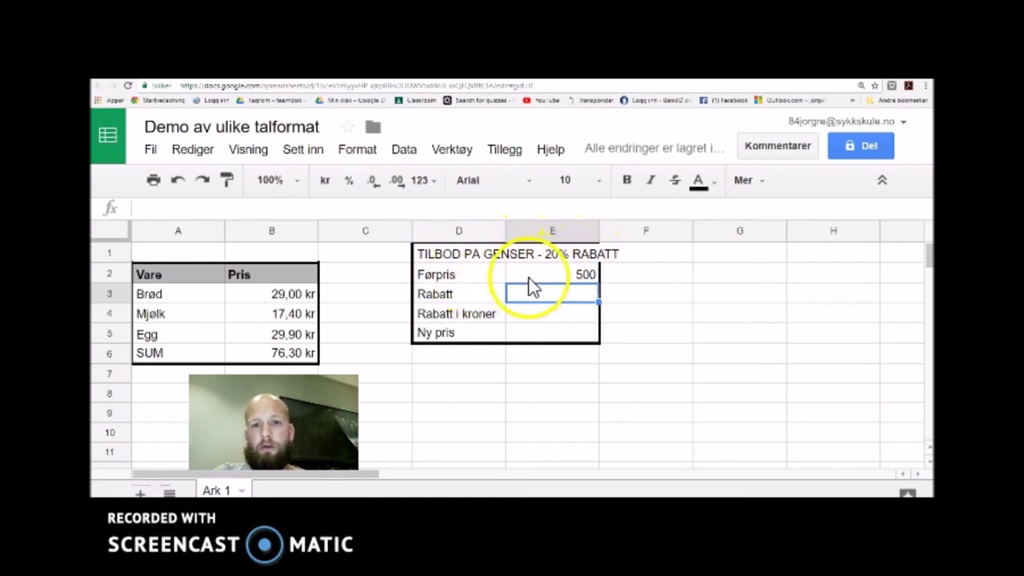
left_click(568, 280)
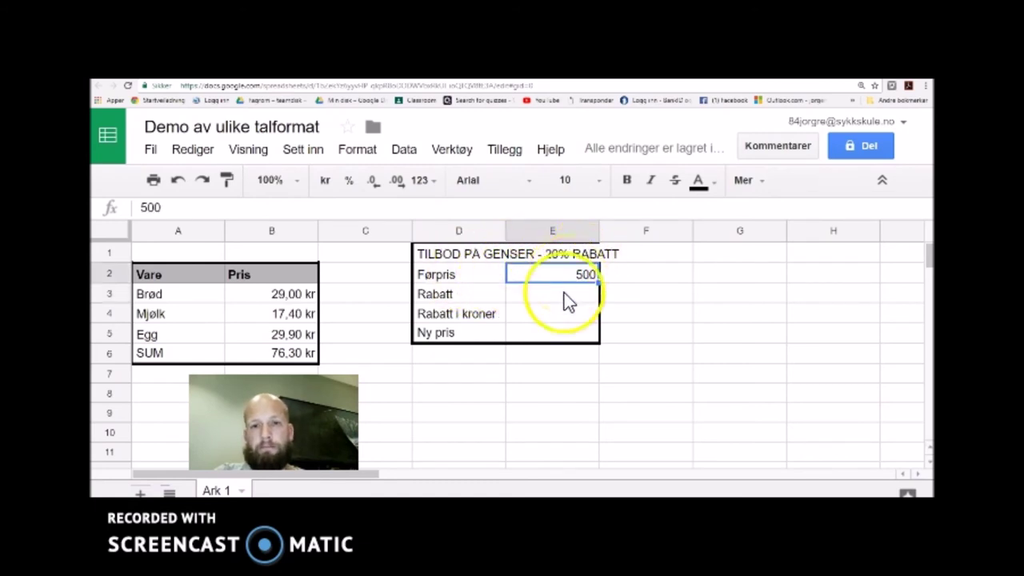
left_click(562, 294)
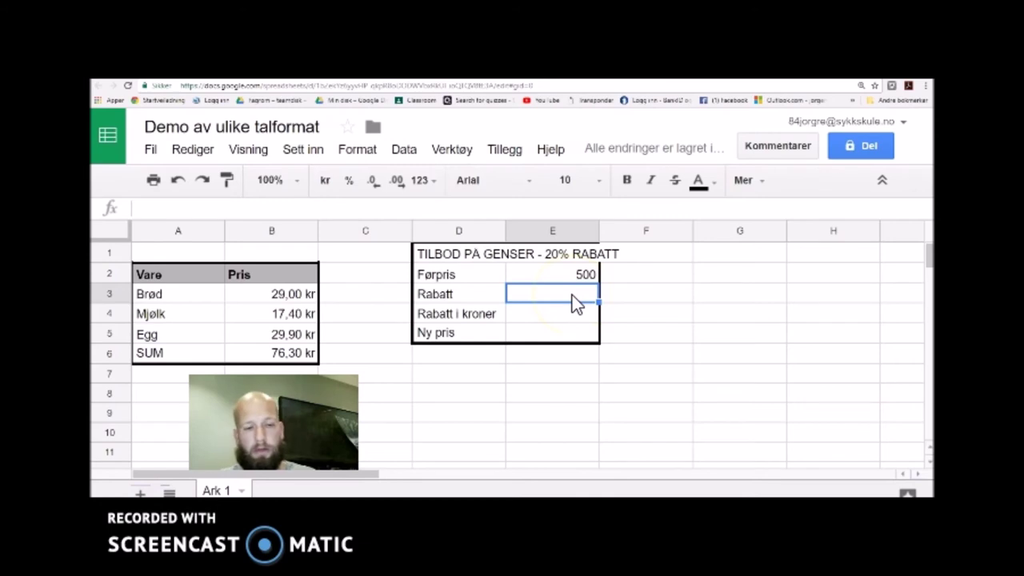
type("20")
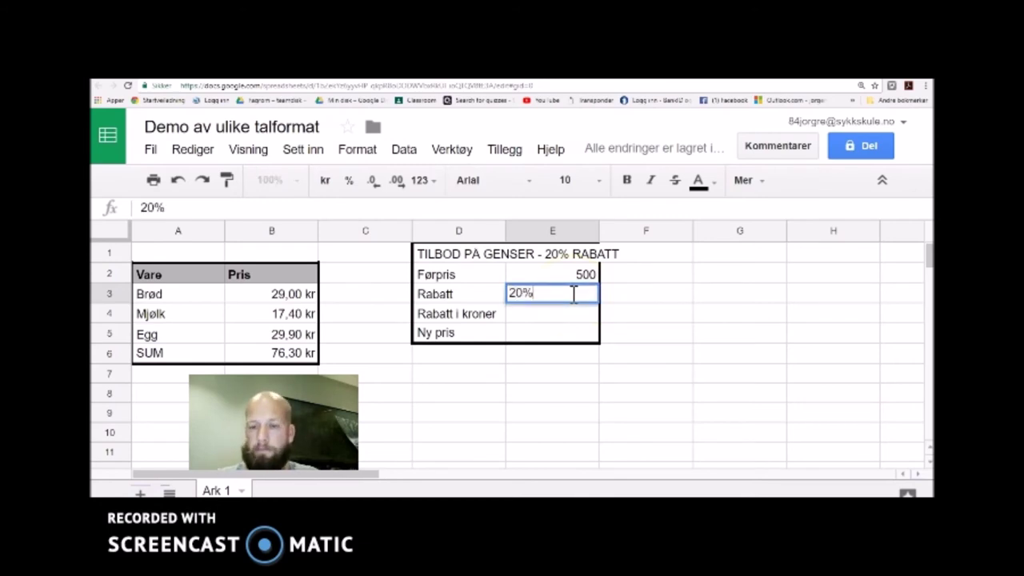
type("%")
key("Return")
Apply the percent format to the Rabatt value in E3 and reduce it to no decimals
left_click(565, 297)
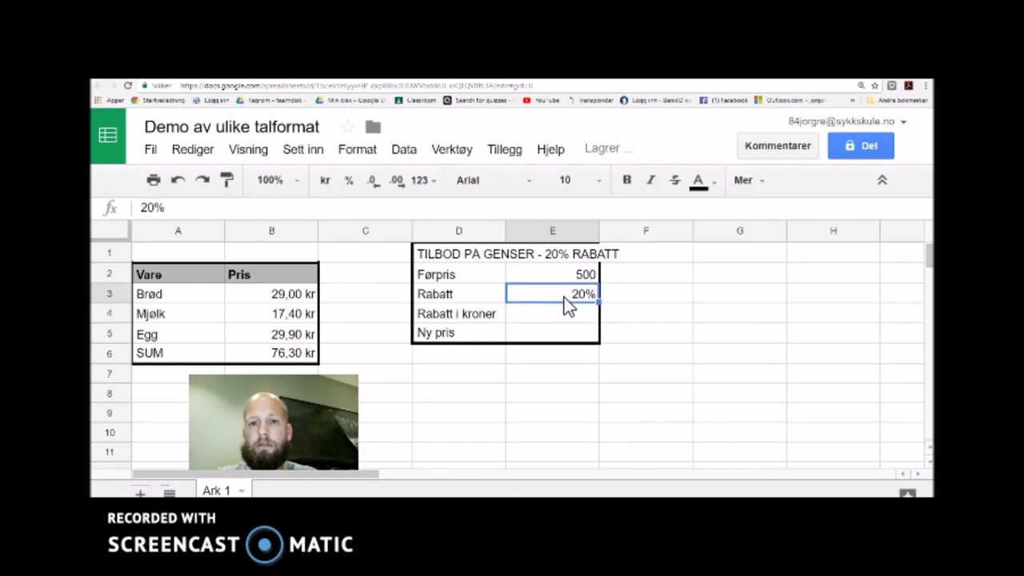
left_click(561, 294)
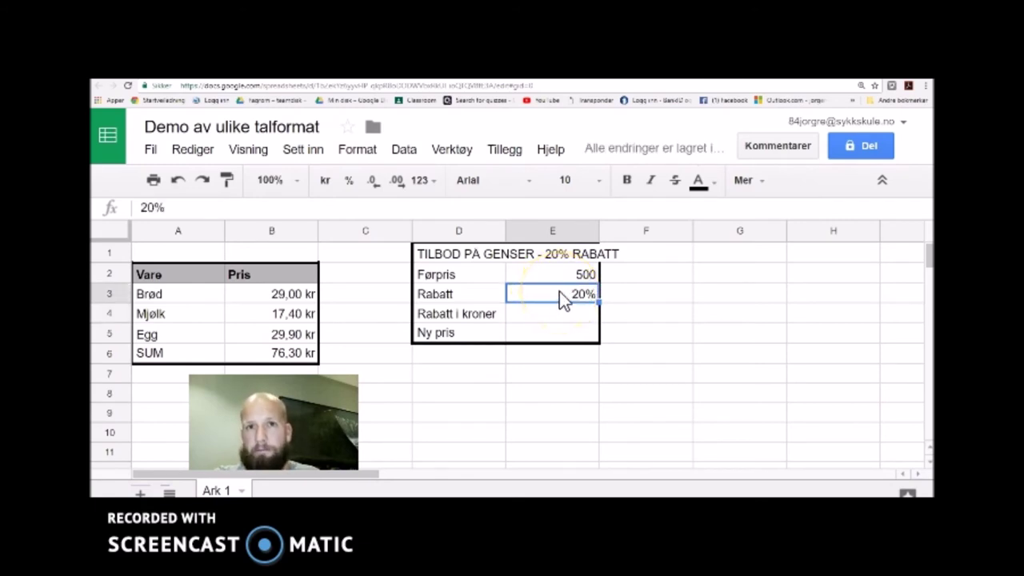
left_click(569, 310)
left_click(570, 296)
left_click(561, 294)
left_click(557, 295)
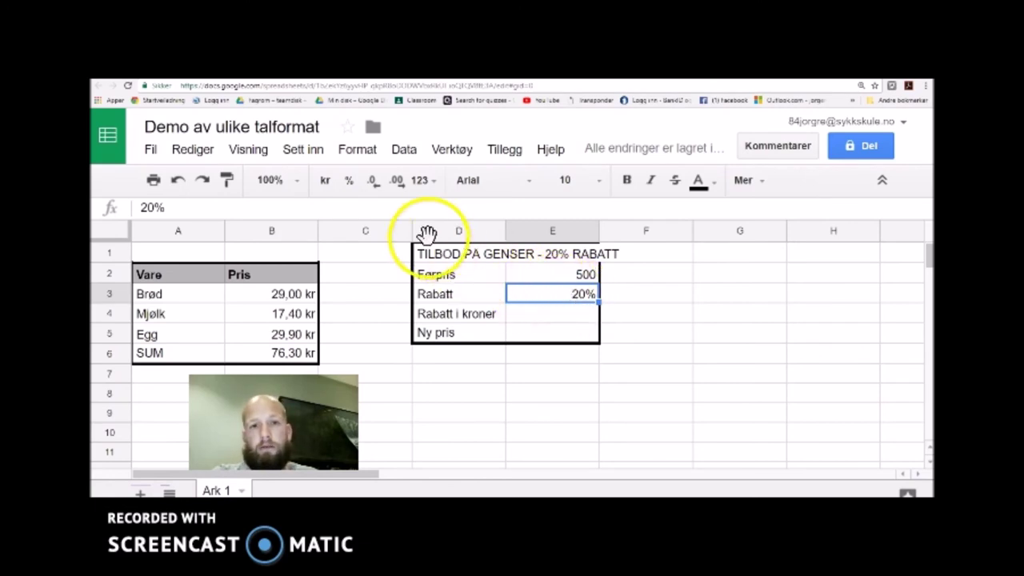
left_click(350, 186)
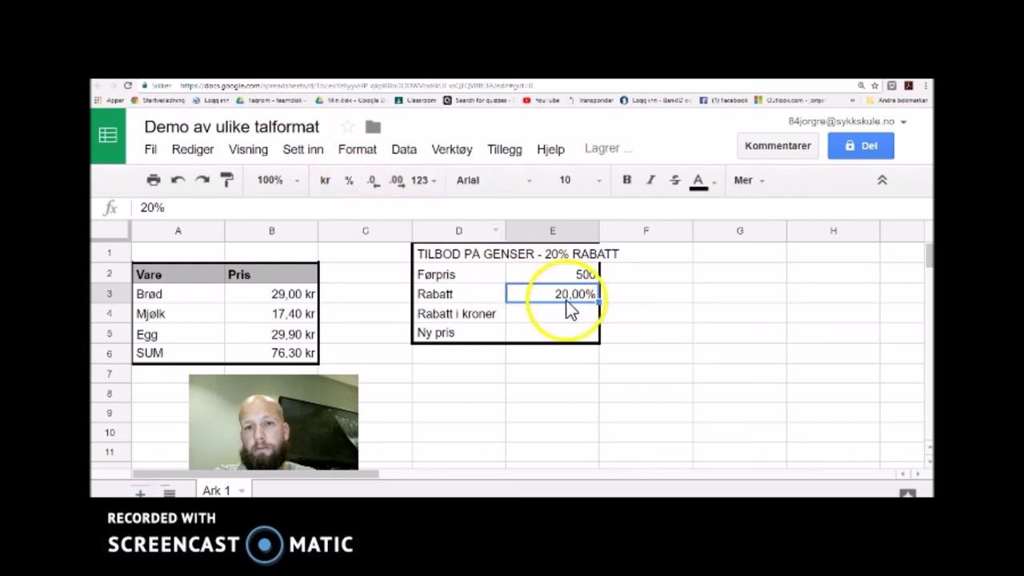
left_click(373, 186)
left_click(372, 186)
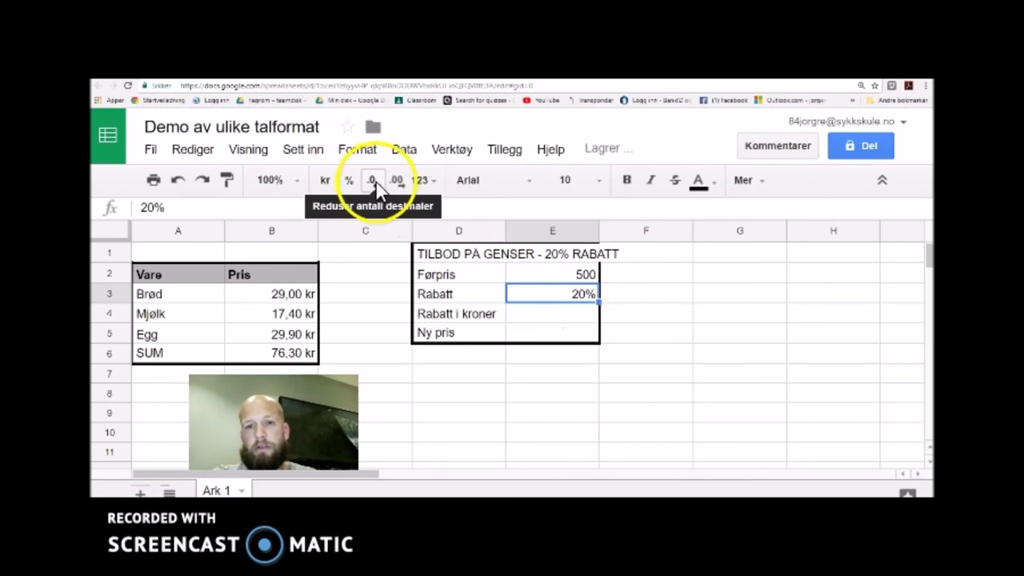
Show the Rabatt value in E3 in the Tall number format, and switch it back to percent with two decimals
left_click(429, 179)
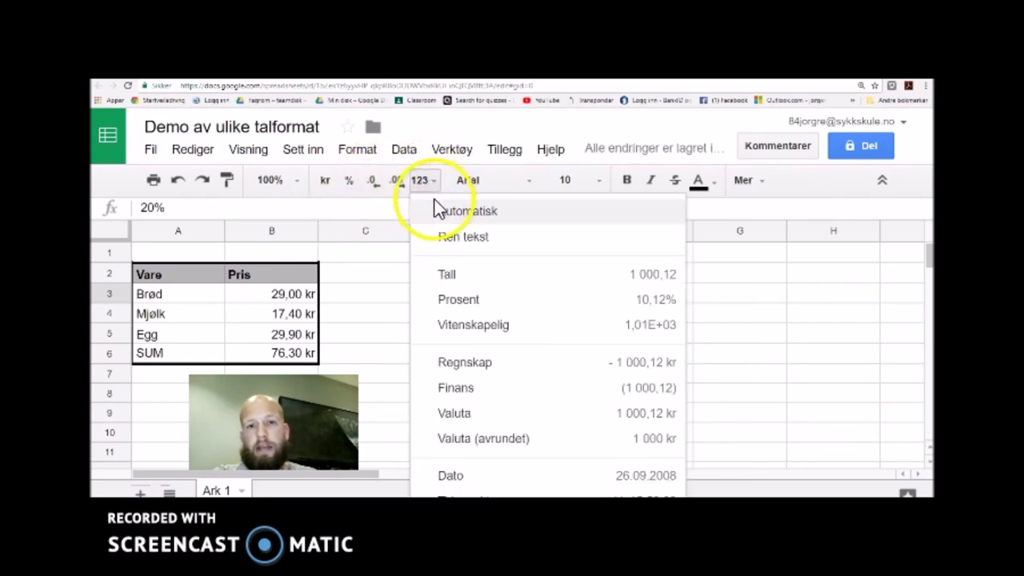
left_click(466, 280)
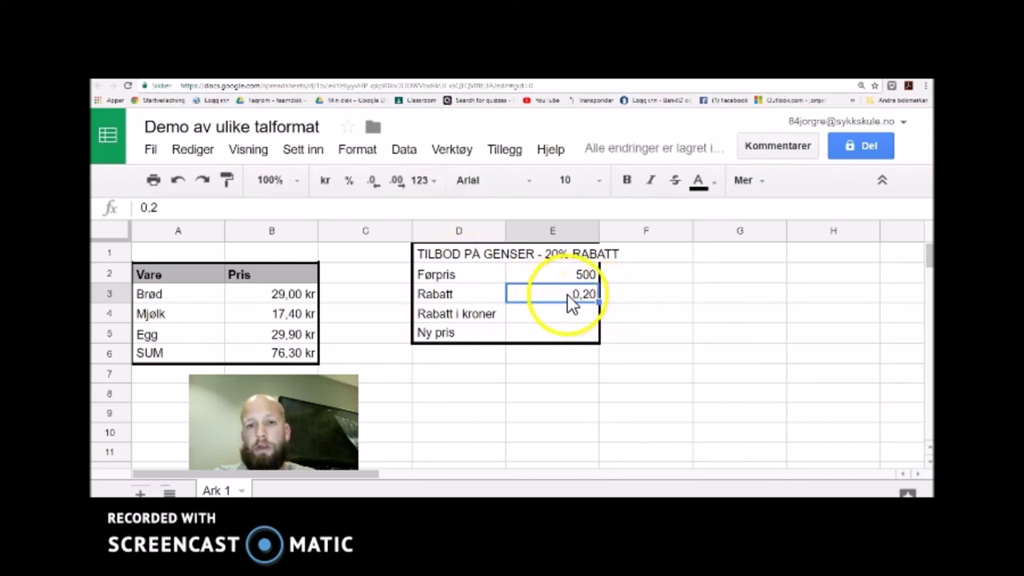
left_click(352, 181)
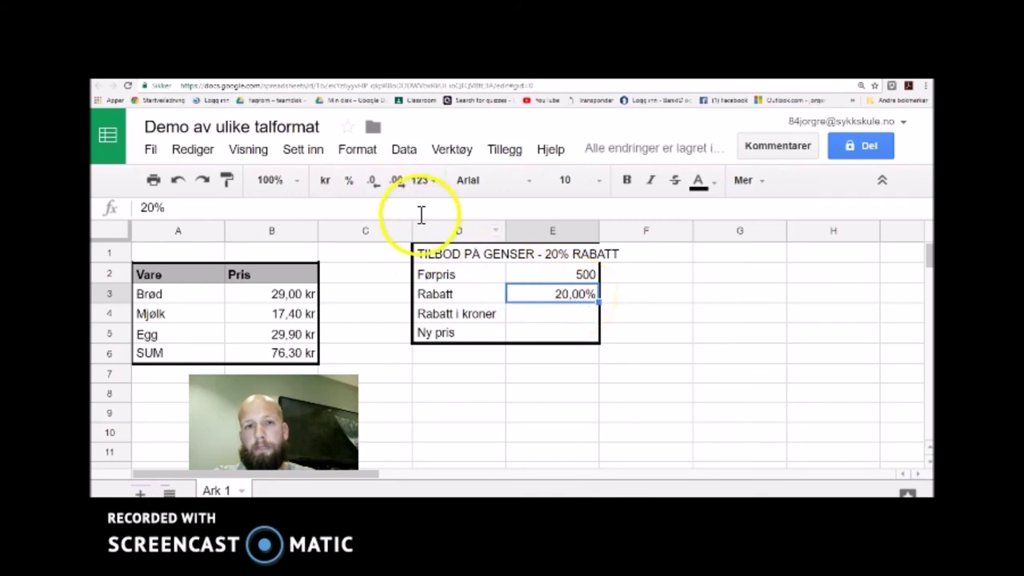
Remove the decimals from the Rabatt percentage in E3, and calculate Rabatt i kroner in E4 with the formula =E2*E3
left_click(372, 182)
left_click(374, 184)
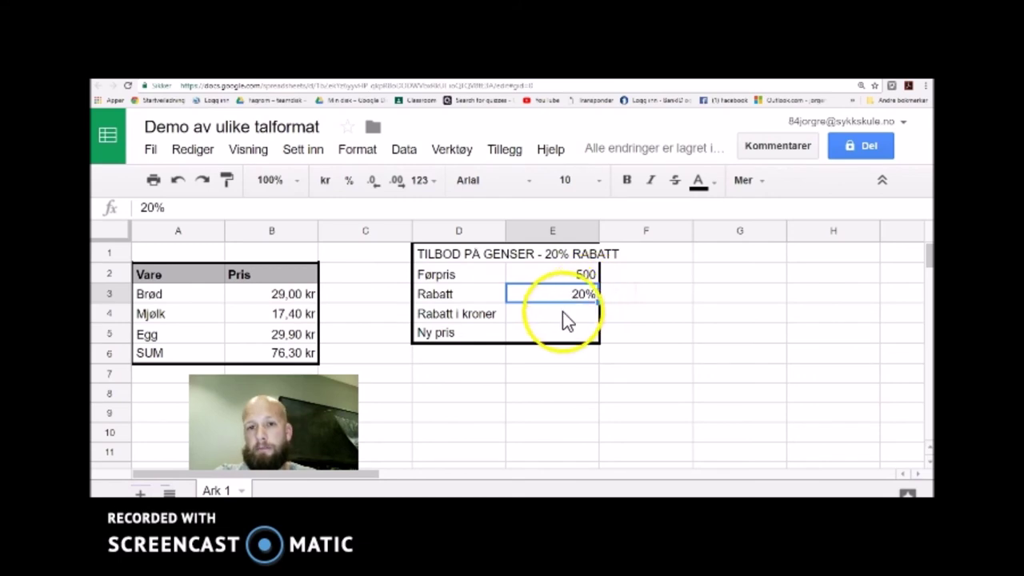
left_click(563, 312)
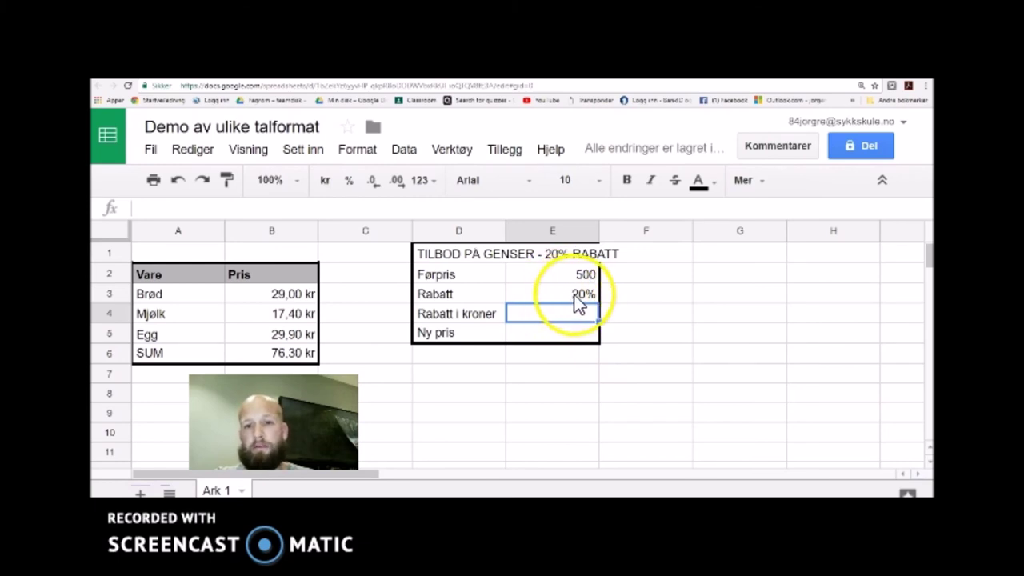
type("=")
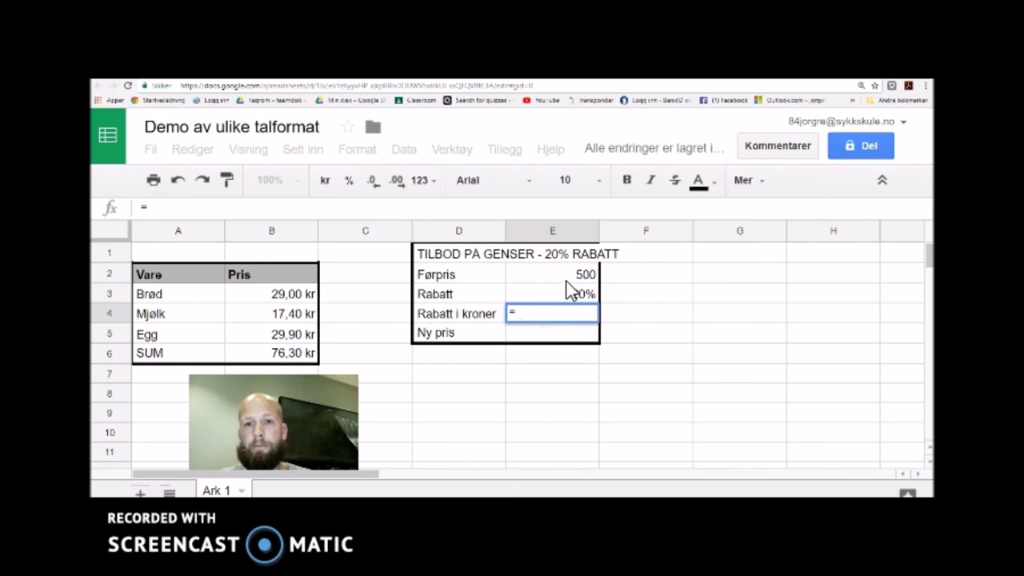
left_click(569, 277)
type("*")
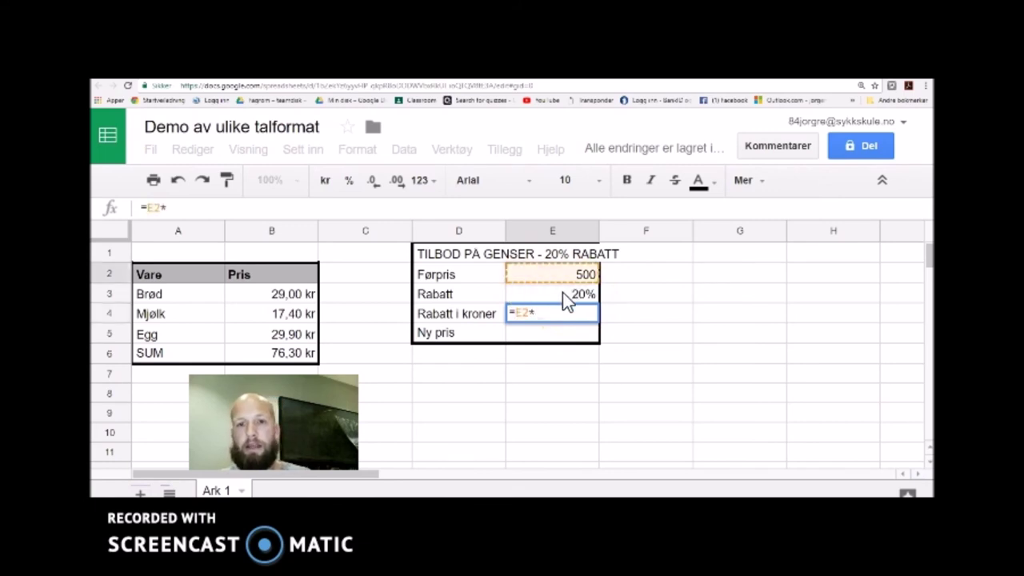
left_click(563, 294)
key("Return")
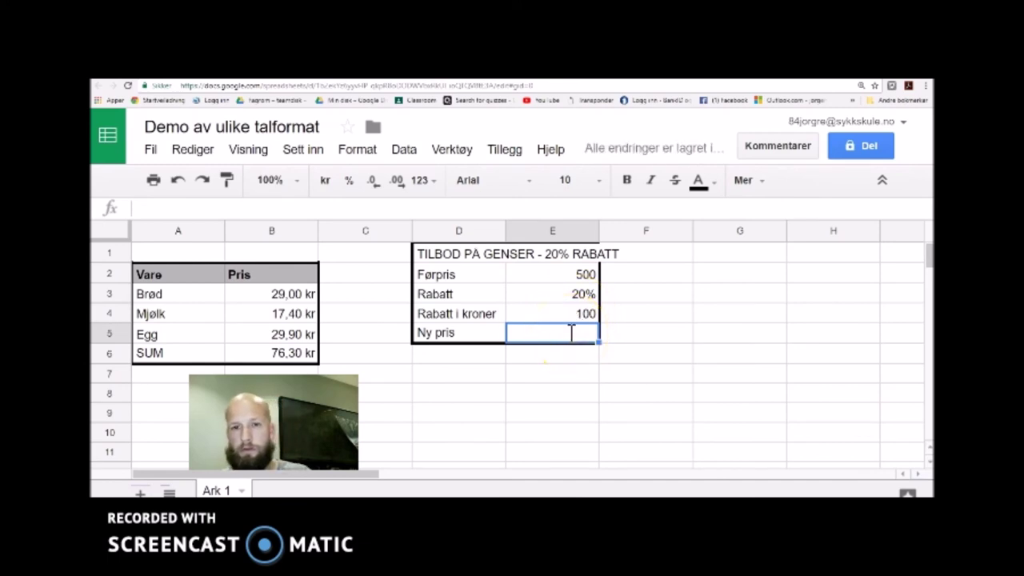
Calculate Ny pris in E5 by subtracting the kroner discount from the original price with the formula =E2-E4
type("=")
left_click(564, 274)
type("-")
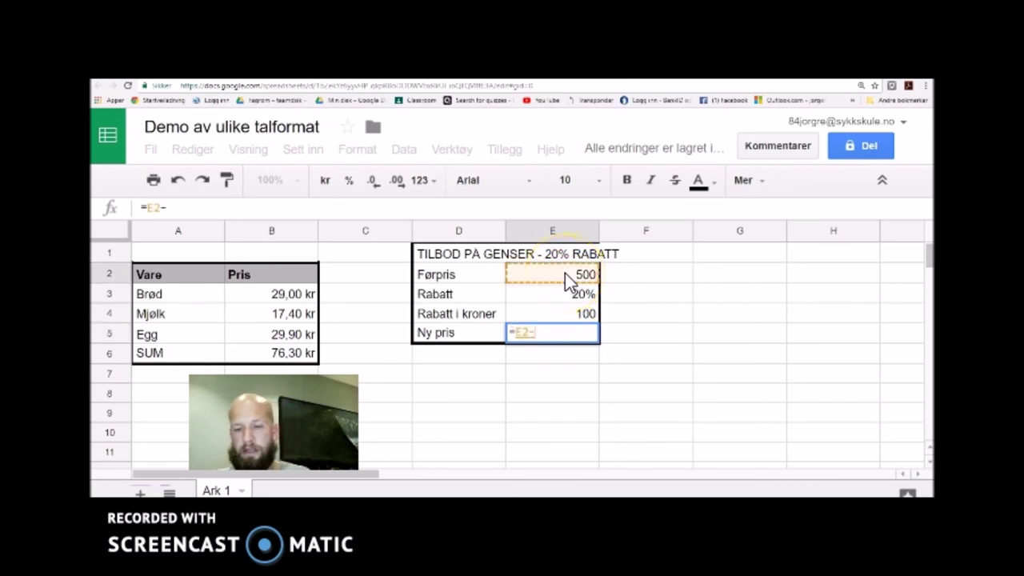
left_click(560, 313)
key("Return")
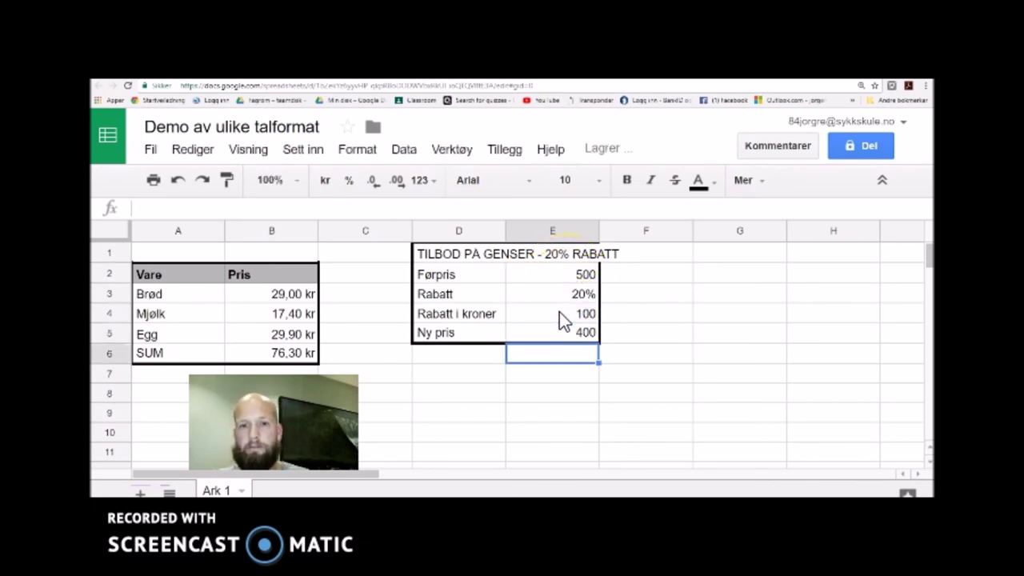
left_click(588, 280)
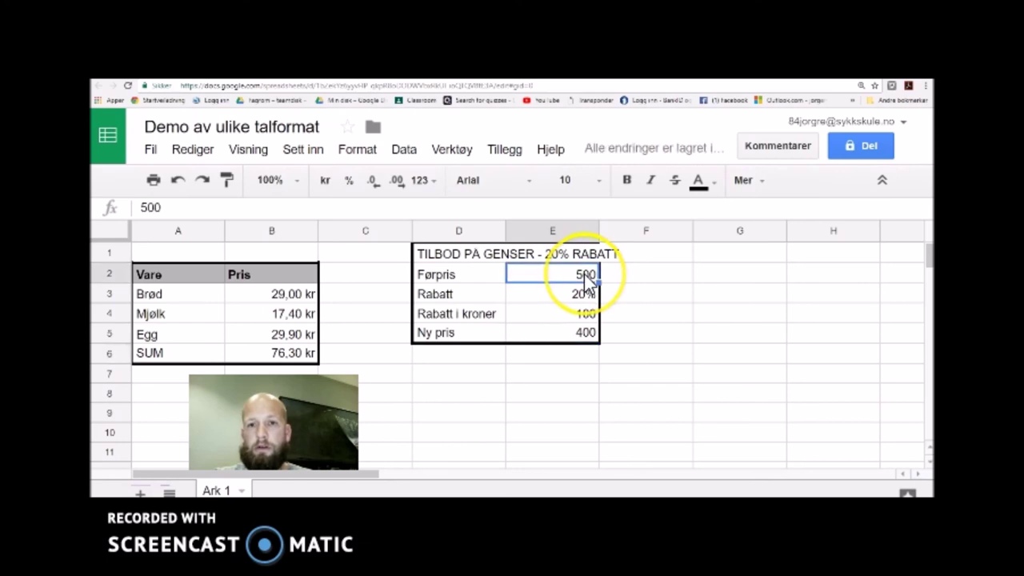
left_click(570, 314, "ctrl")
left_click(563, 336, "ctrl")
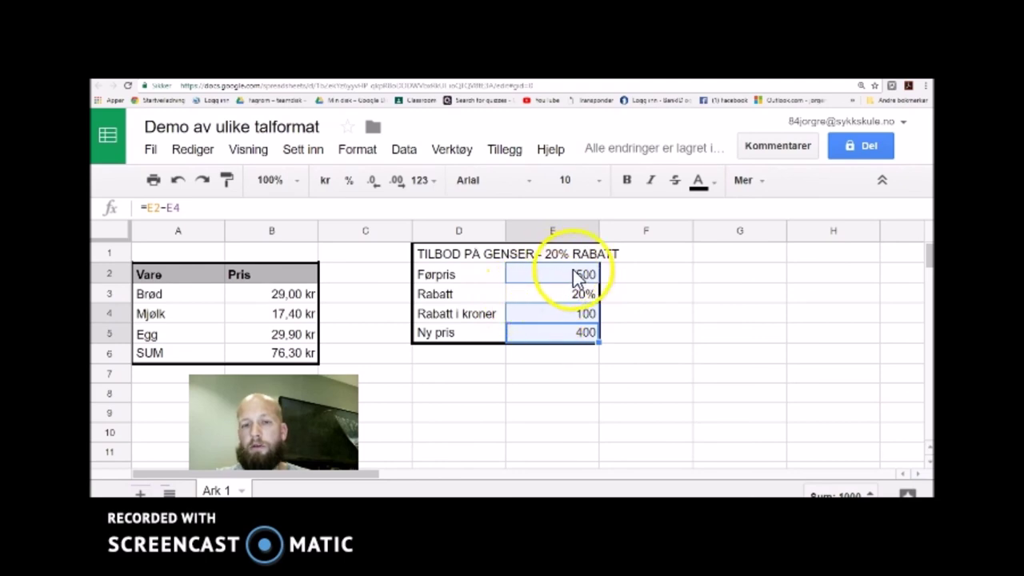
left_click_drag(560, 279, 555, 312)
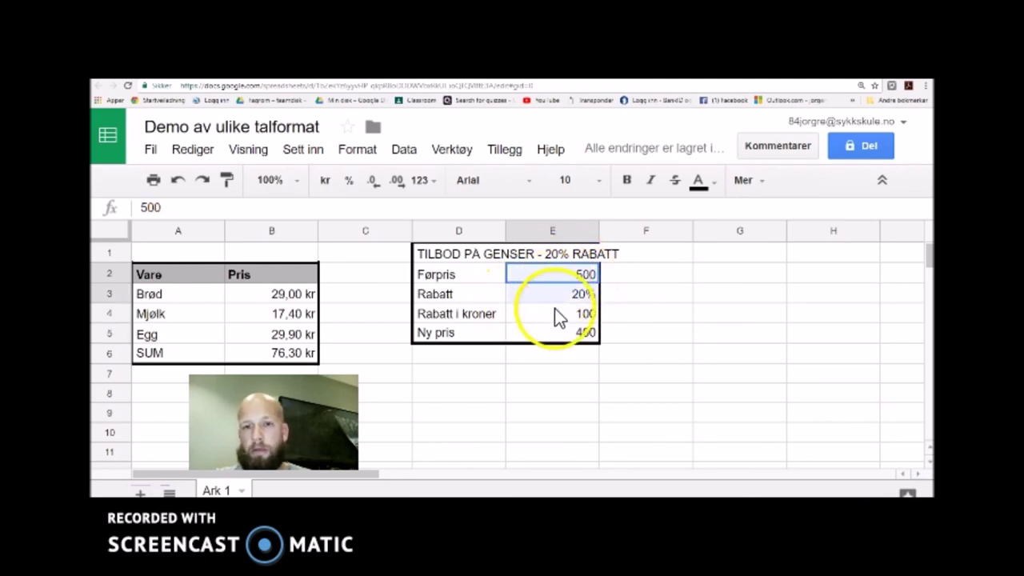
Format only the Førpris, Rabatt i kroner and Ny pris amounts in E2, E4 and E5 as kroner with no decimals
left_click(552, 276)
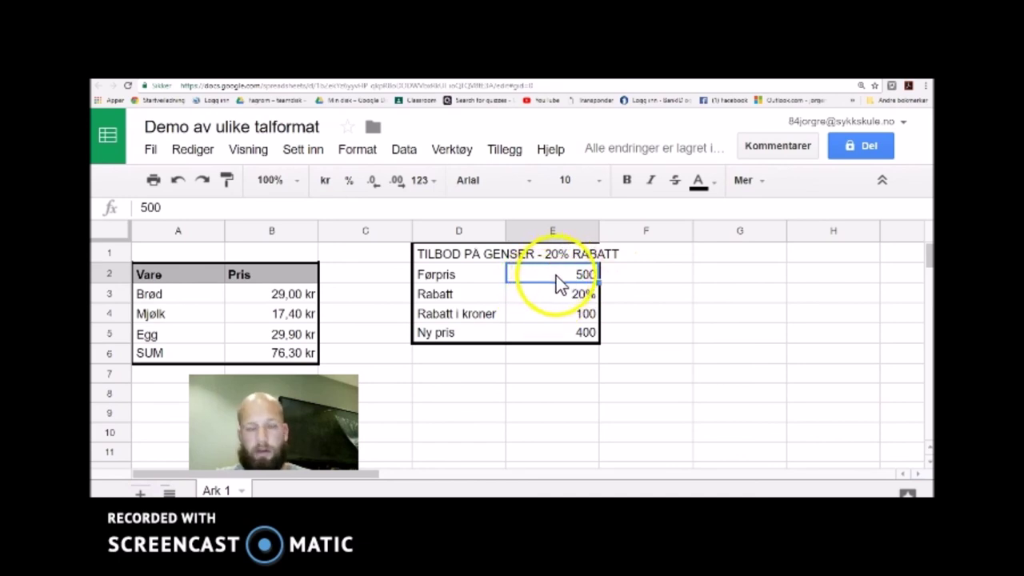
left_click(553, 314, "ctrl")
left_click(559, 337, "ctrl")
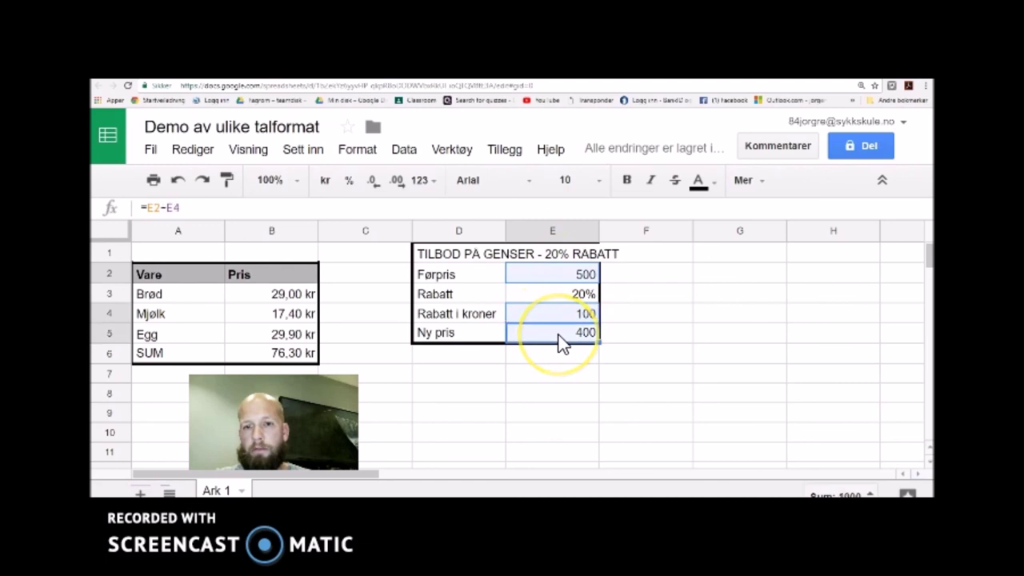
left_click(325, 182)
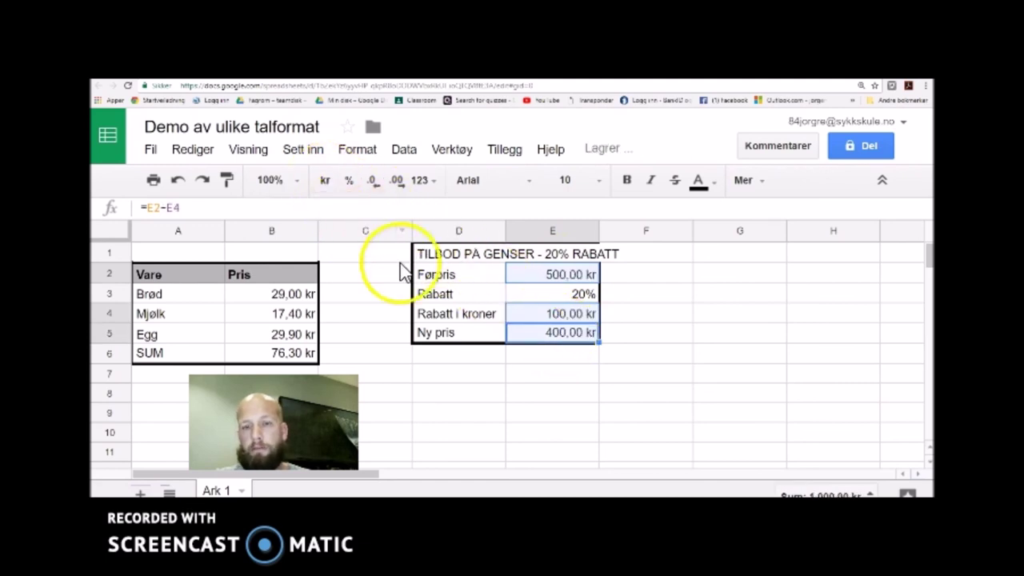
left_click(371, 180)
left_click(371, 180)
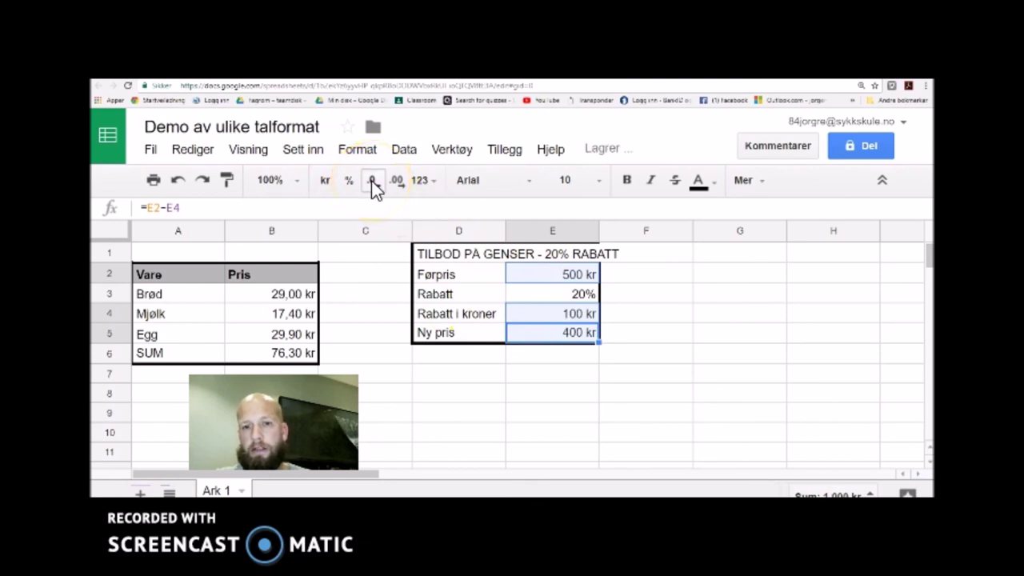
left_click(624, 315)
left_click(565, 354)
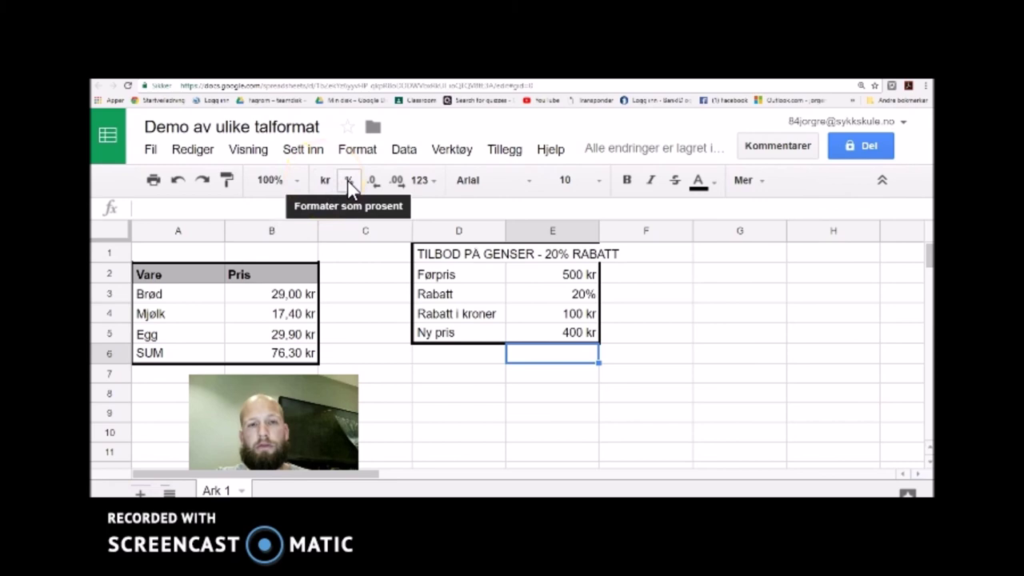
Look through the list of additional number formats, and close it without applying one
left_click(420, 181)
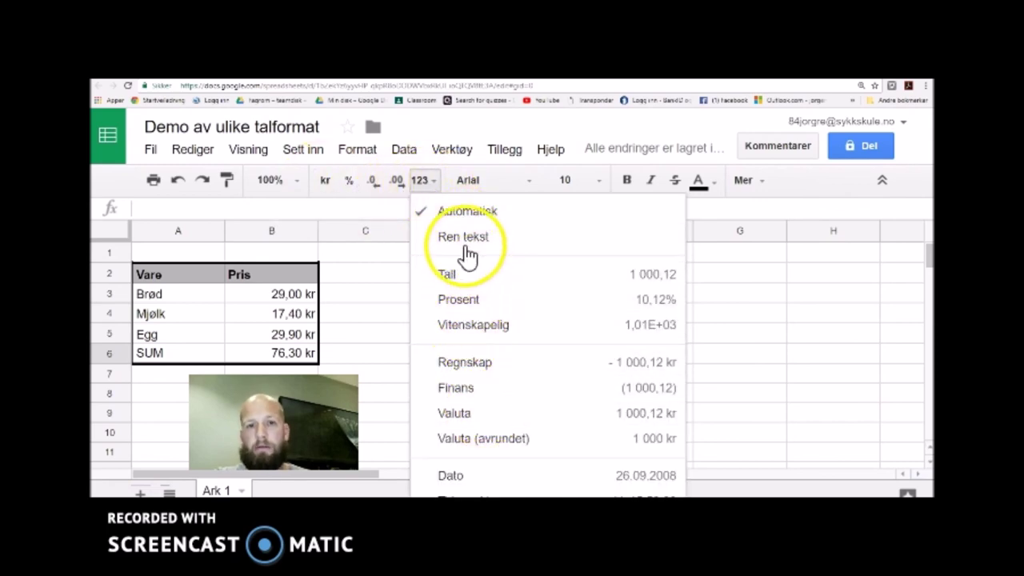
left_click(428, 179)
left_click(376, 300)
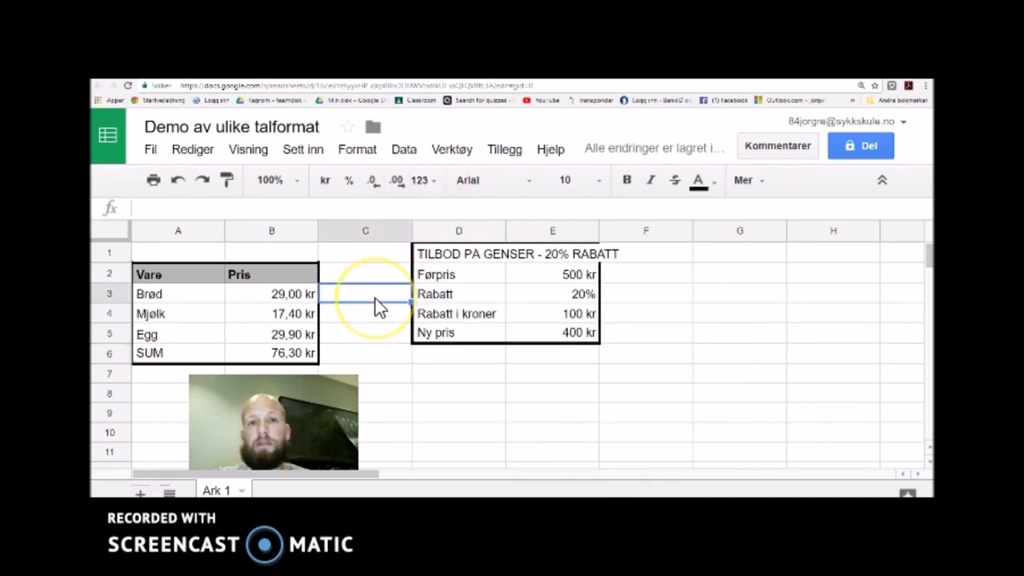